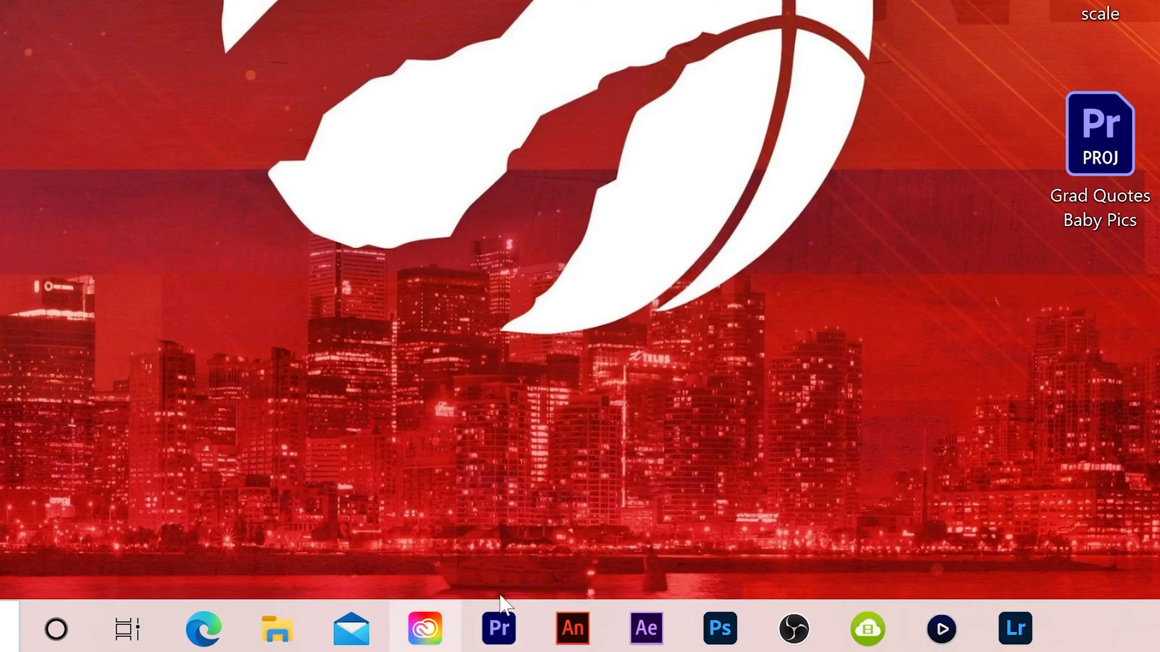
# Launch Premiere Pro 2020 from its taskbar icon.
pyautogui.click(524, 634)
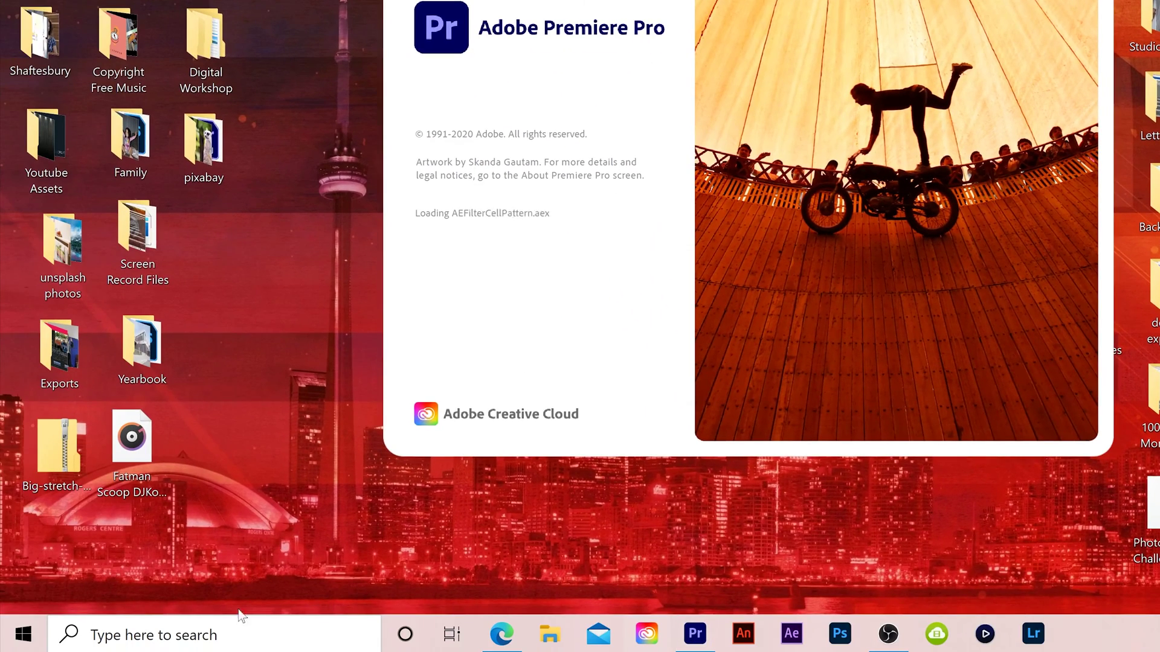
# Search the Start menu for 'premiere' and bring Adobe Premiere Pro 2020 up to its Home screen.
pyautogui.click(24, 635)
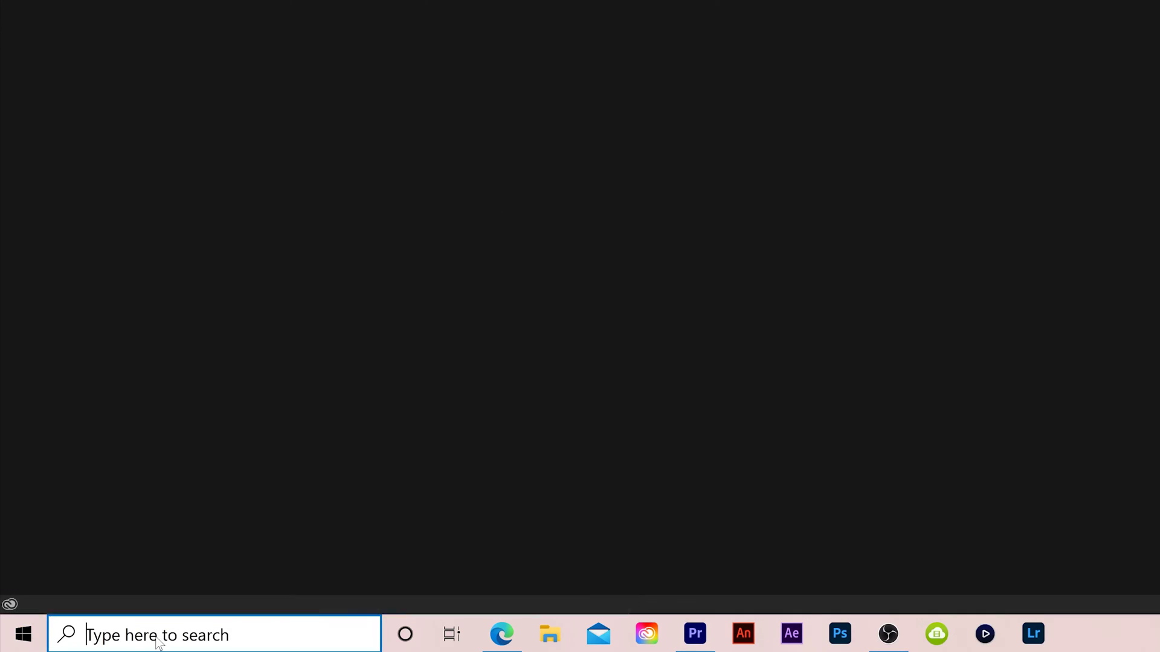
pyautogui.click(158, 641)
pyautogui.write('premiere')
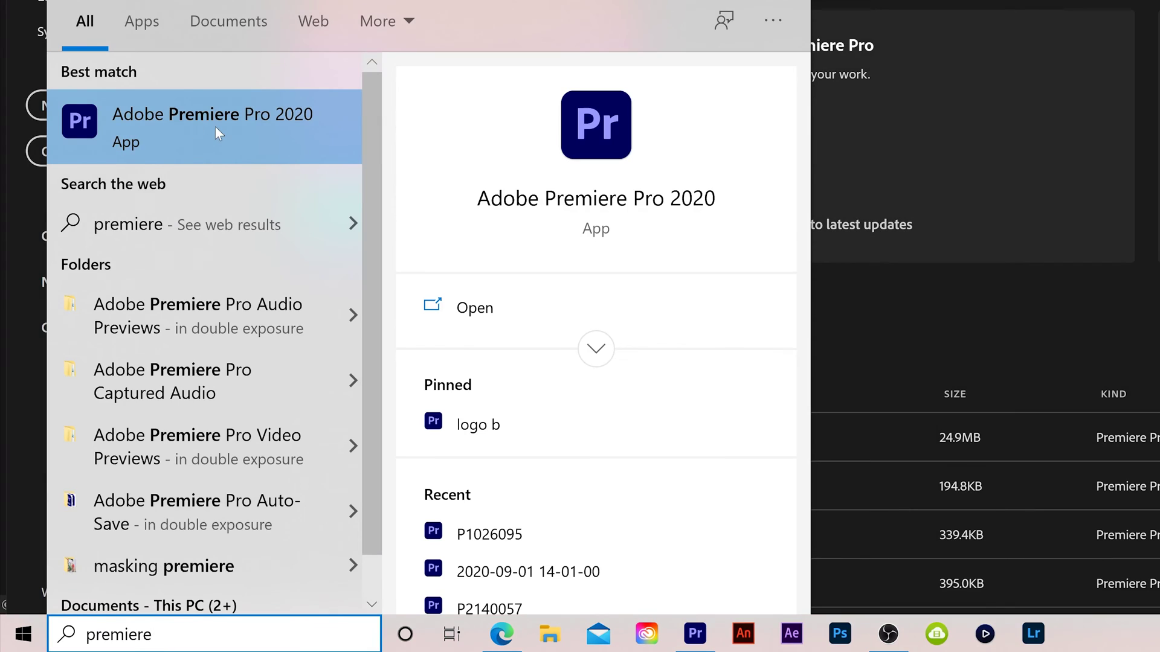
pyautogui.rightClick(138, 113)
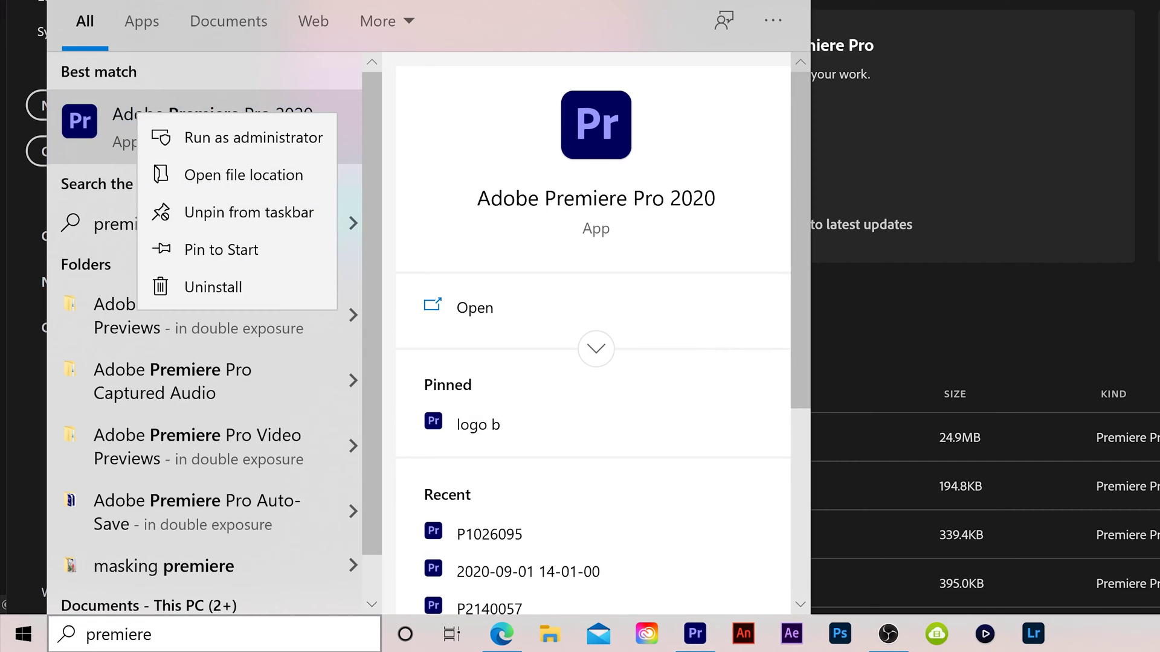
pyautogui.click(696, 634)
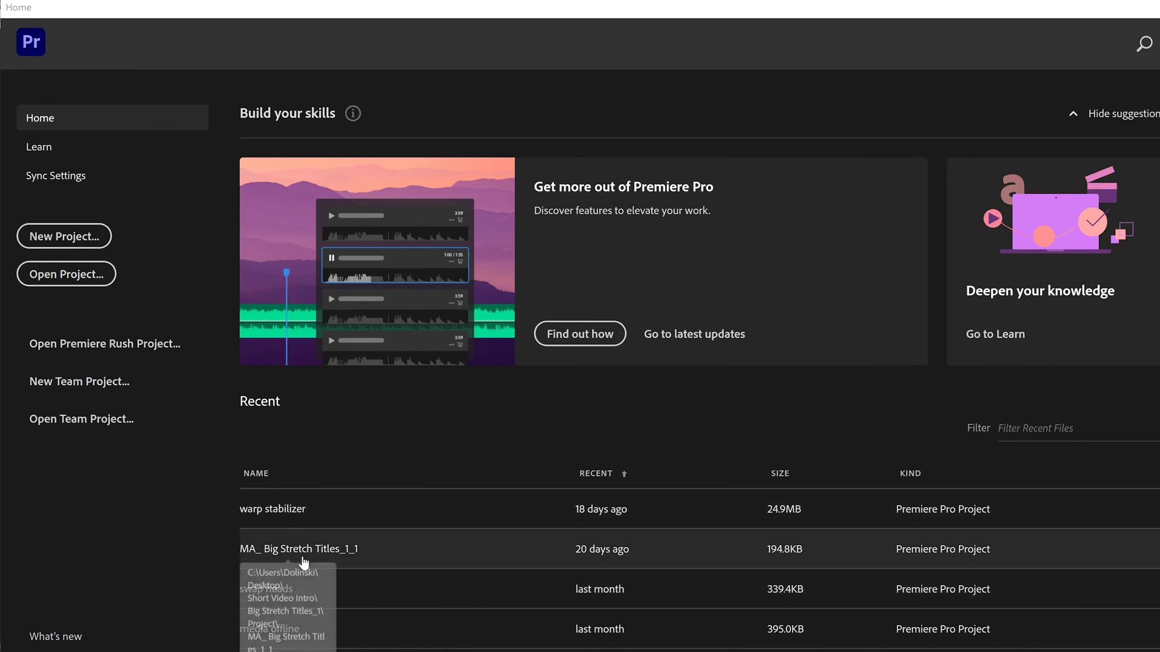
pyautogui.click(59, 276)
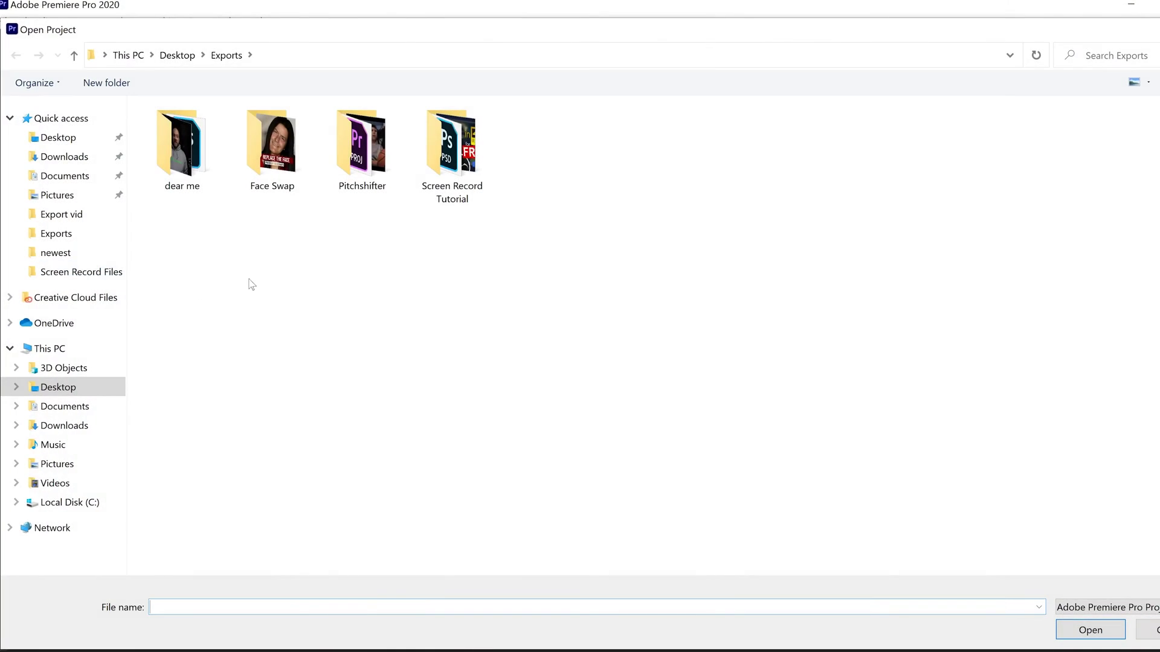
pyautogui.doubleClick(354, 143)
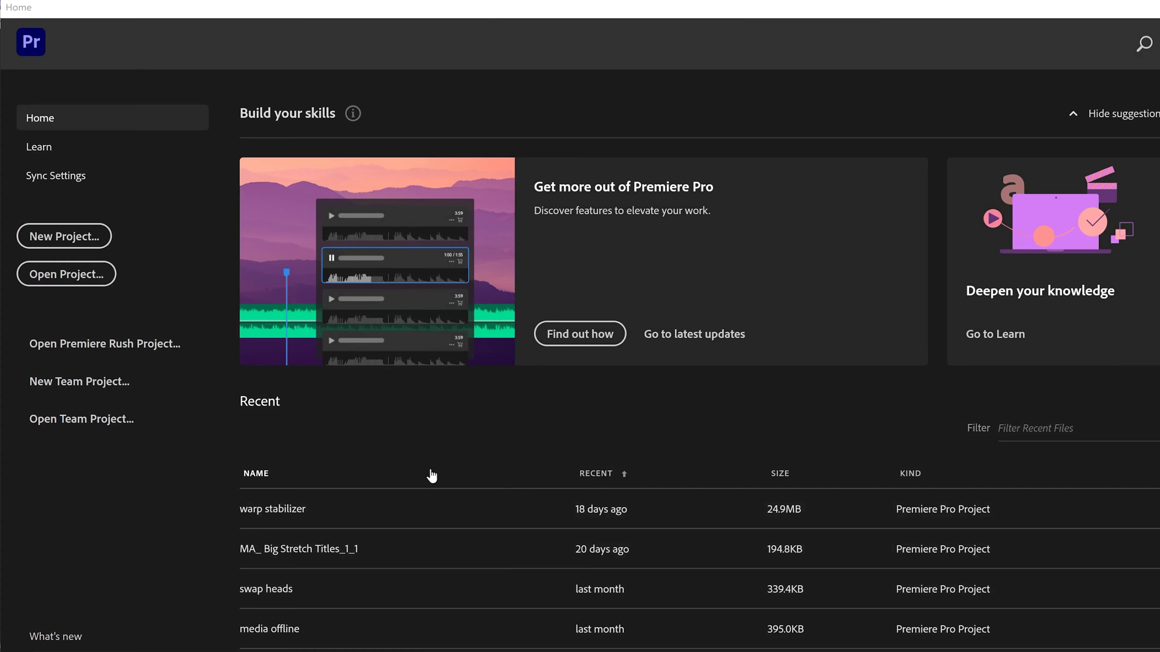
# Start a new project from the Home screen and name it 'Test Project'.
pyautogui.click(50, 237)
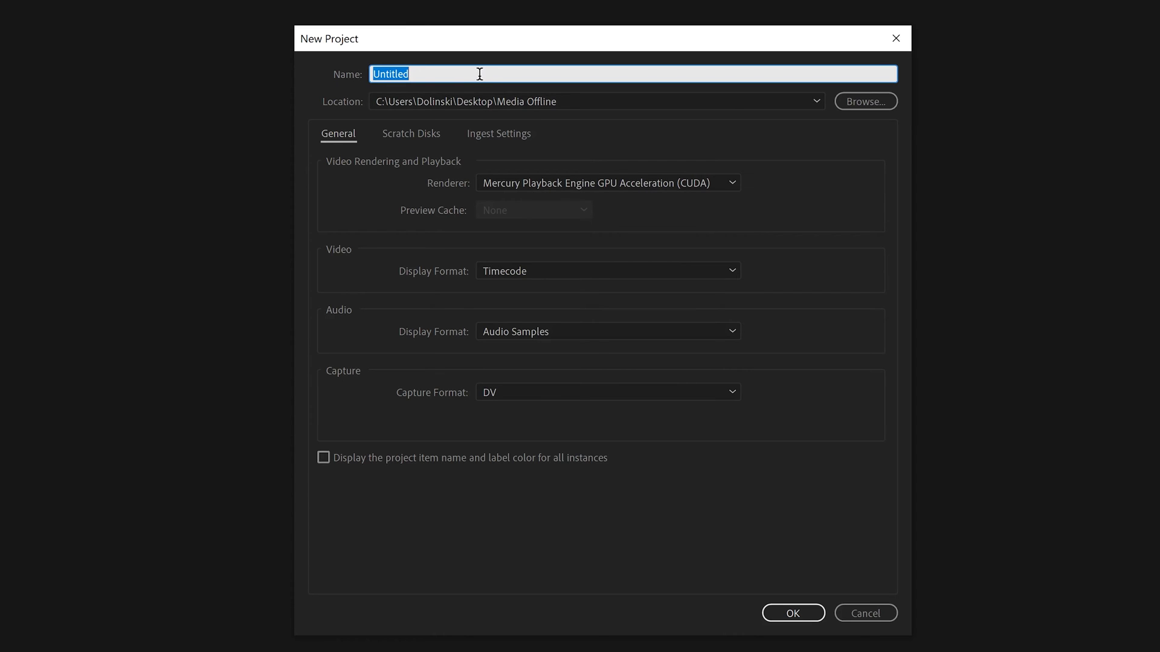
pyautogui.write('Test Project')
# Browse for the project location and open the masking premiere folder on the Desktop.
pyautogui.click(857, 103)
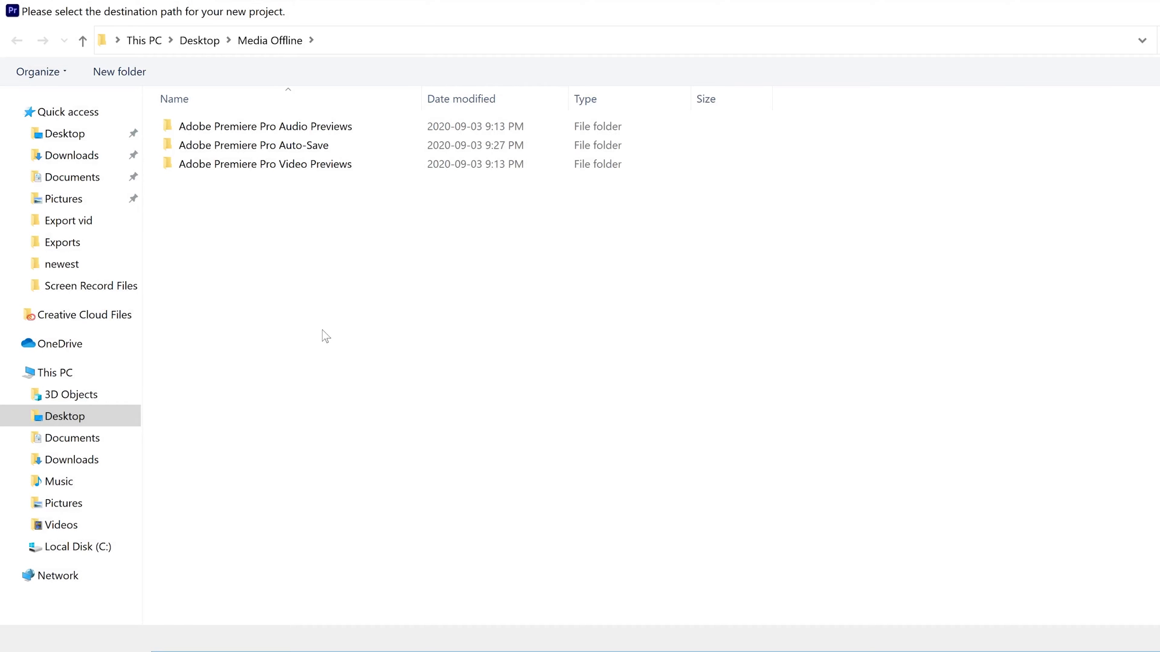
pyautogui.click(67, 418)
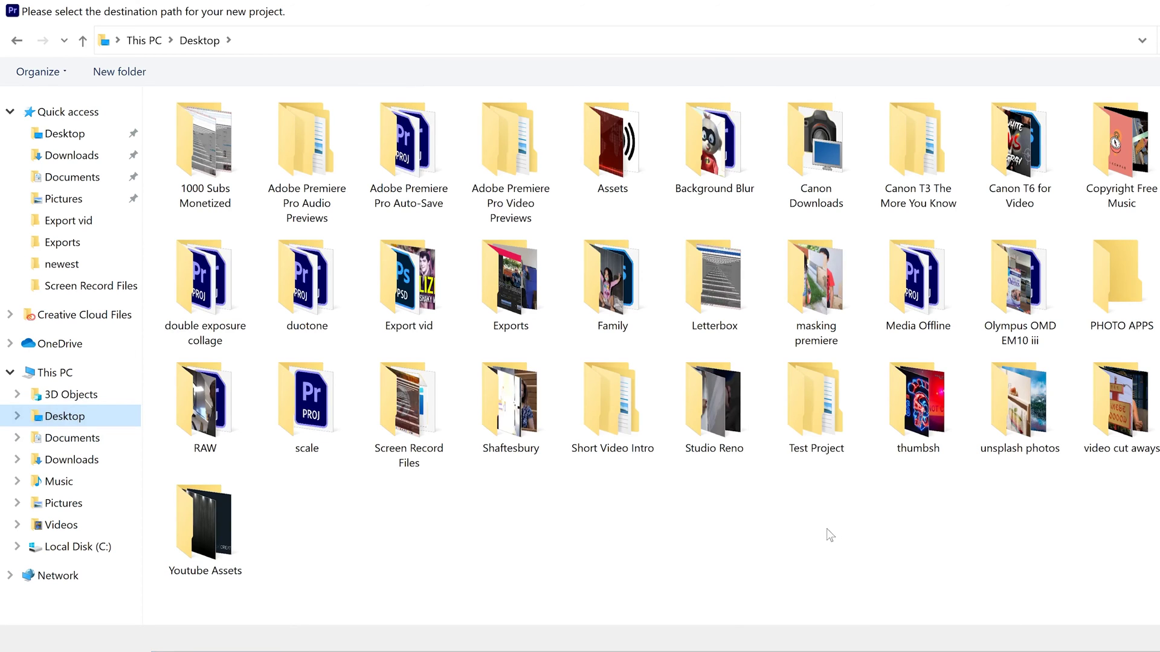
pyautogui.click(803, 268)
pyautogui.doubleClick(803, 268)
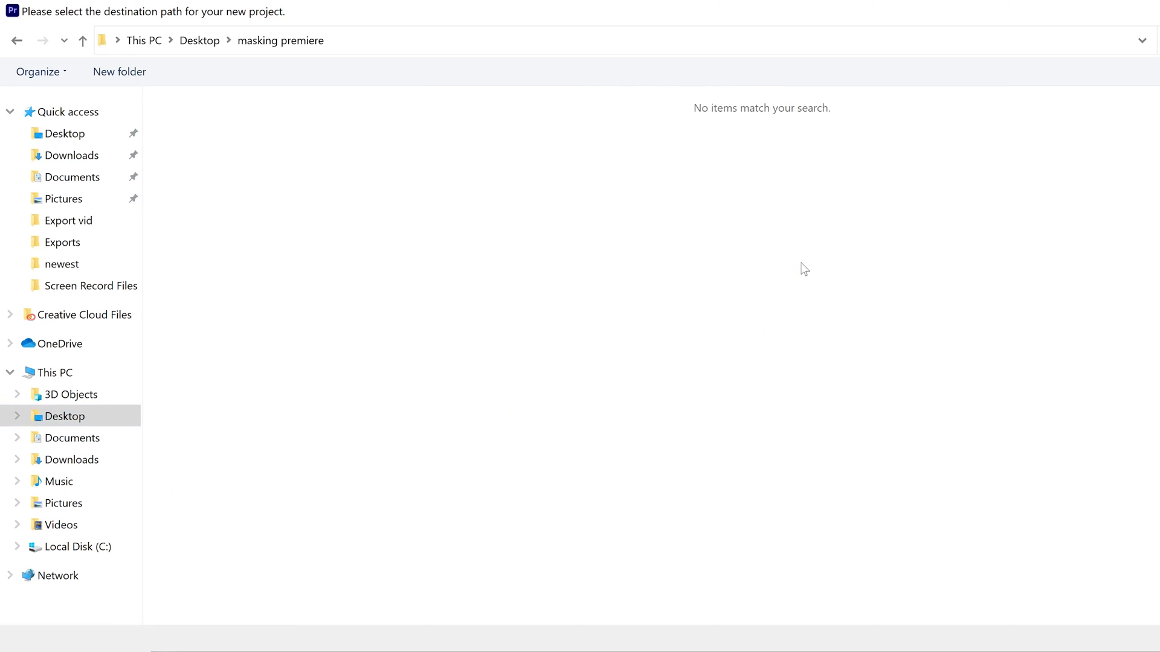
# Create a new folder named 'Edits' there and select it as the project location.
pyautogui.rightClick(266, 145)
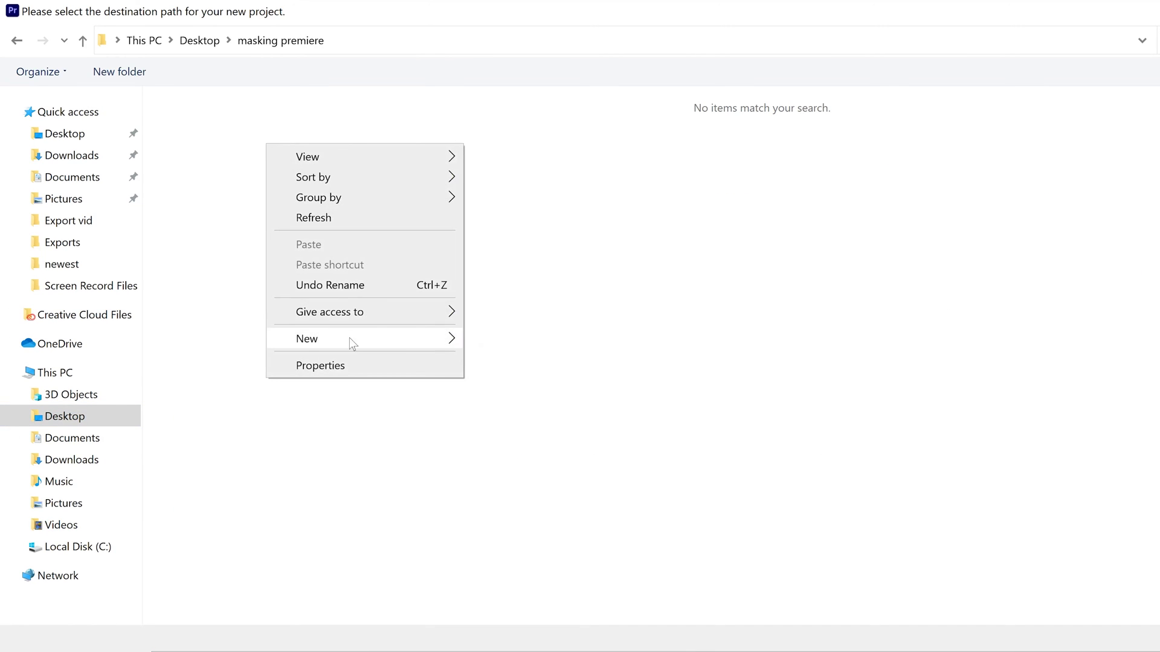
pyautogui.moveTo(349, 339)
pyautogui.click(502, 339)
pyautogui.write('Edits')
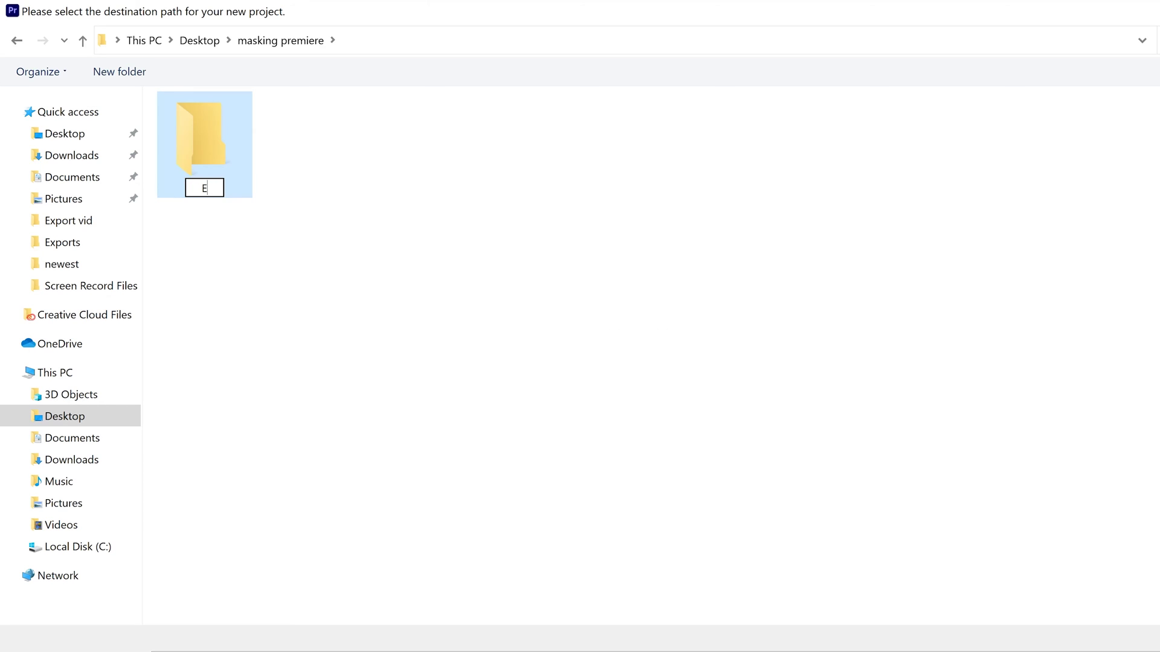
pyautogui.click(334, 230)
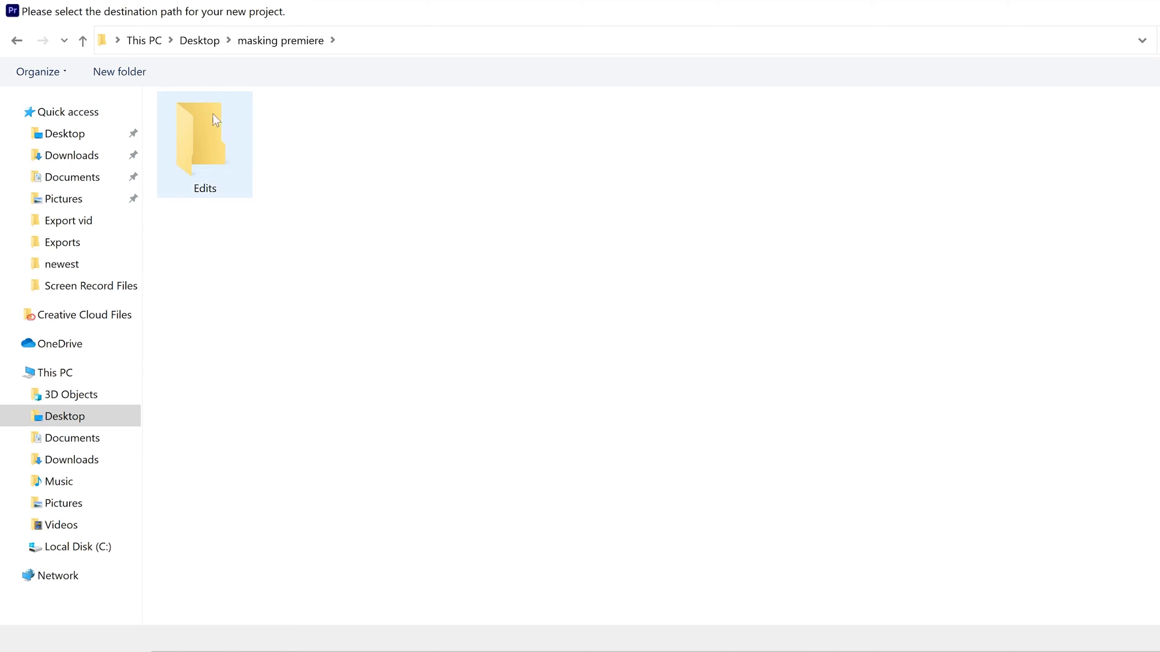
pyautogui.doubleClick(197, 136)
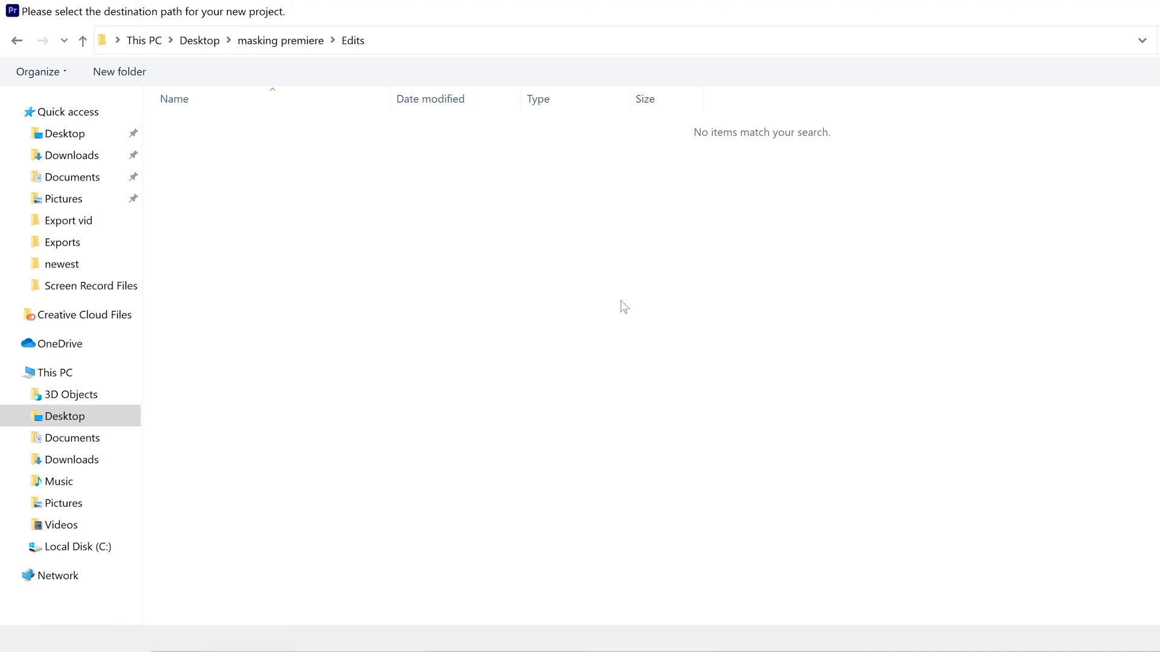
pyautogui.click(1010, 623)
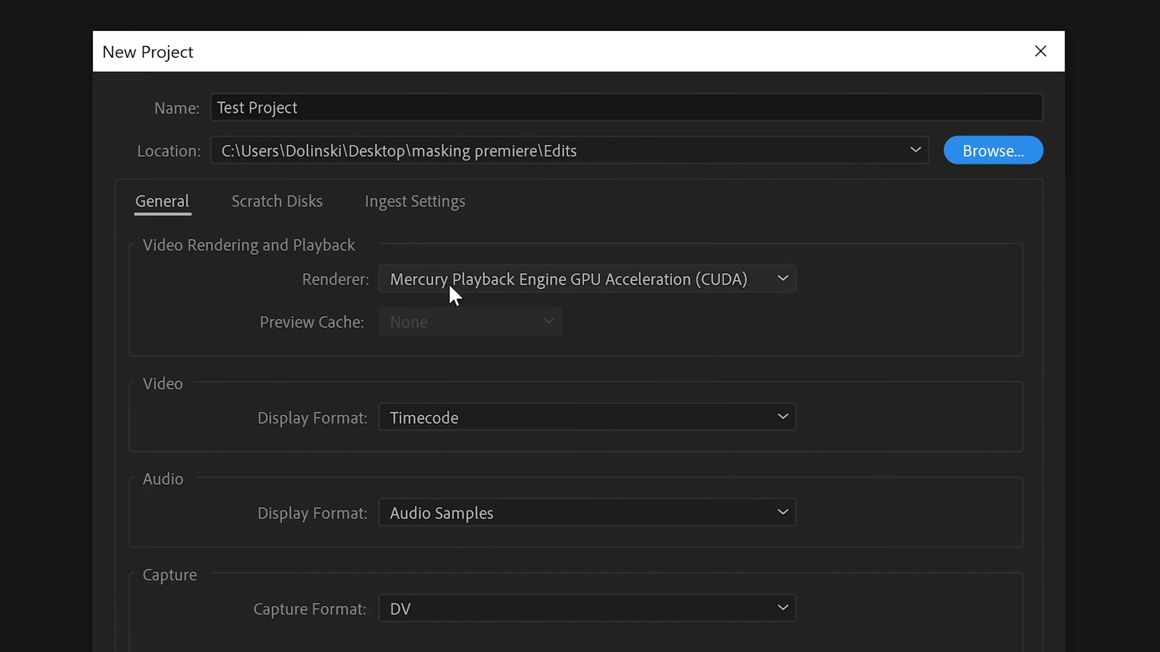
# Keep Mercury Playback Engine GPU Acceleration (CUDA) as the project's renderer.
pyautogui.click(780, 280)
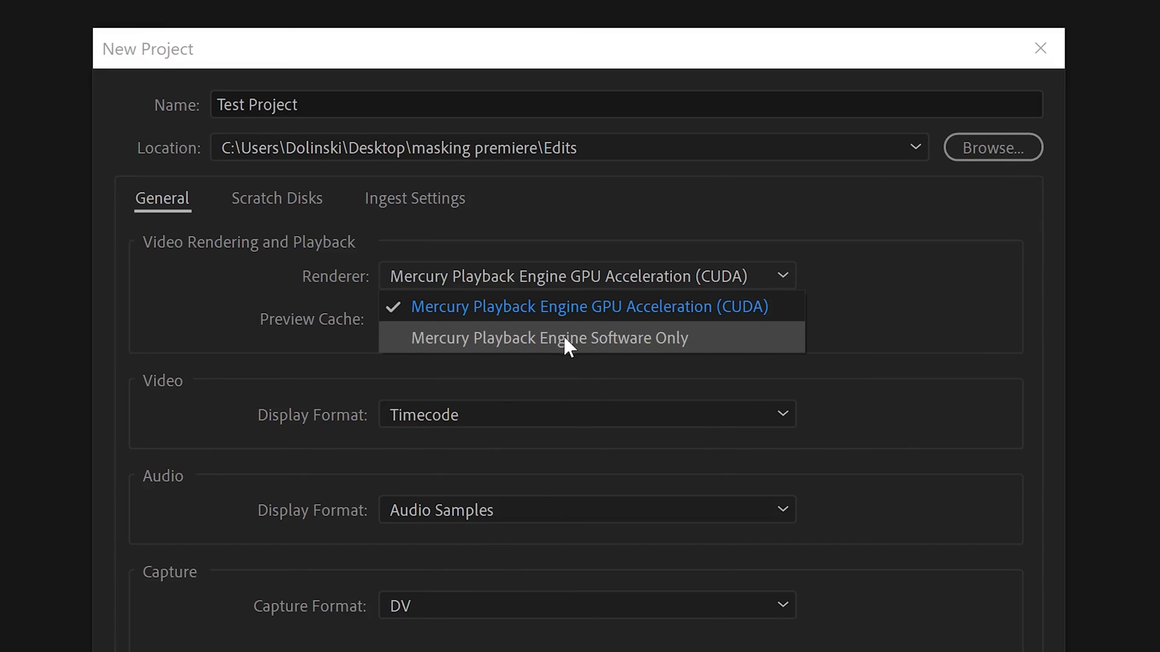
pyautogui.click(212, 220)
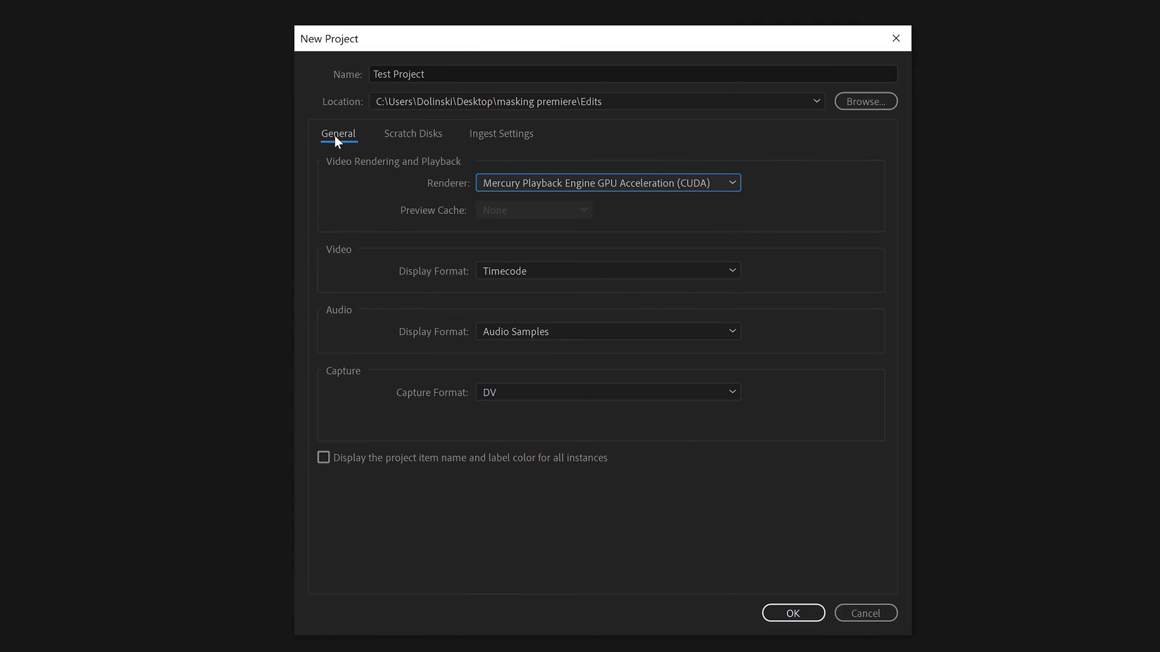
pyautogui.click(408, 134)
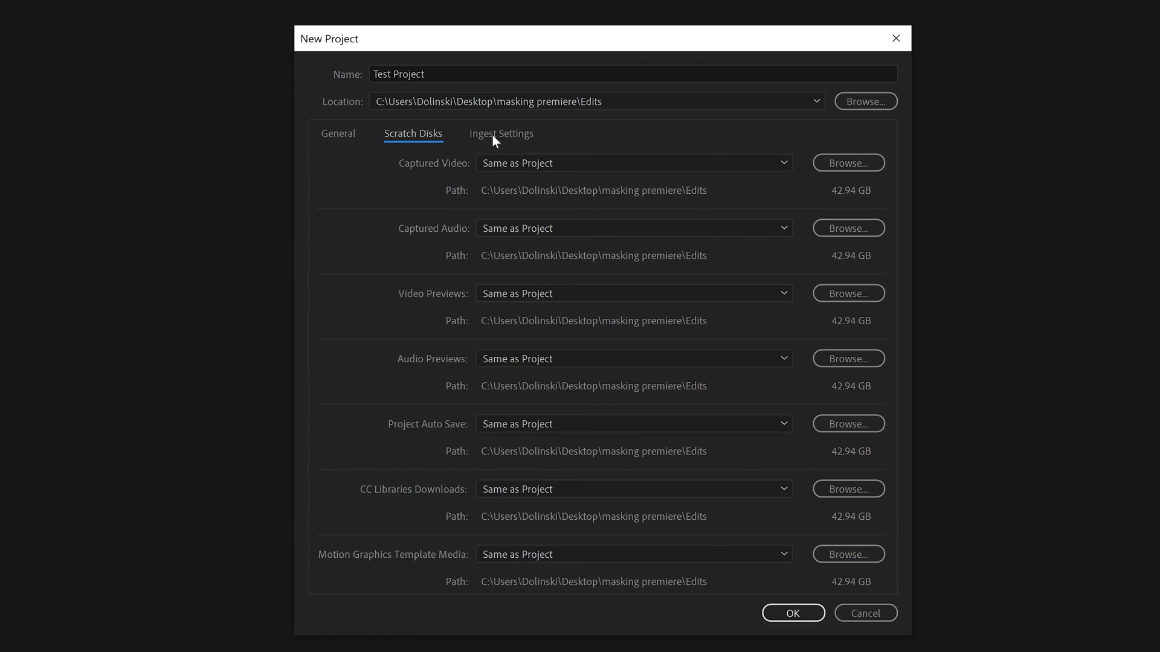
pyautogui.click(339, 134)
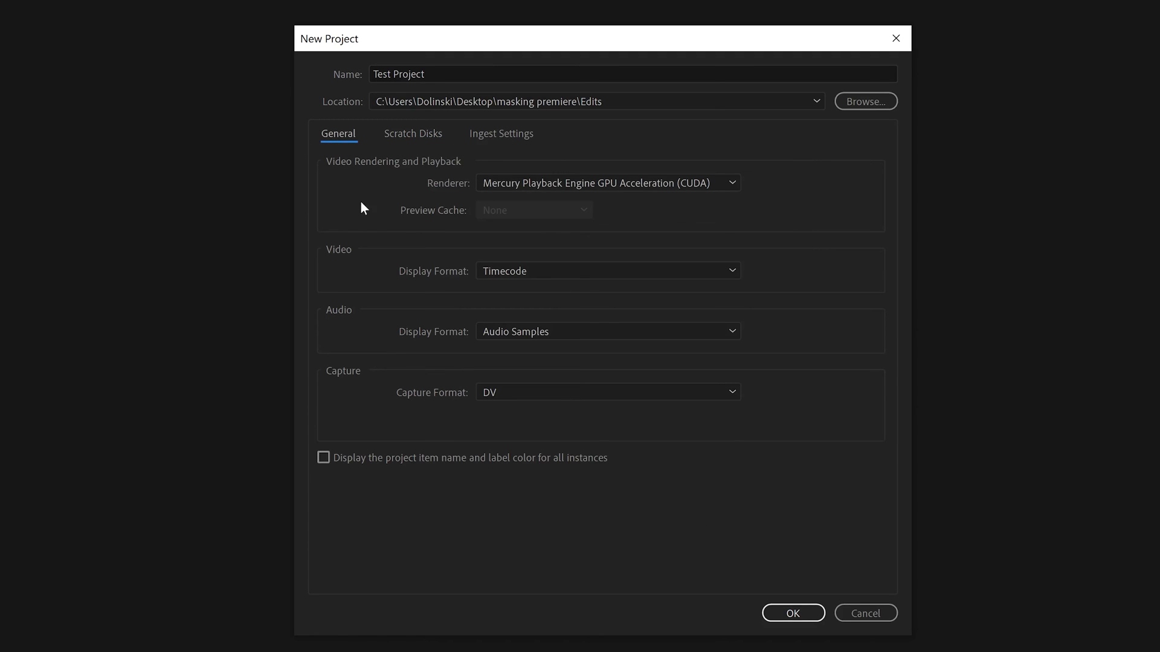
# Keep Timecode video and Audio Samples audio display formats, then create the project.
pyautogui.click(734, 271)
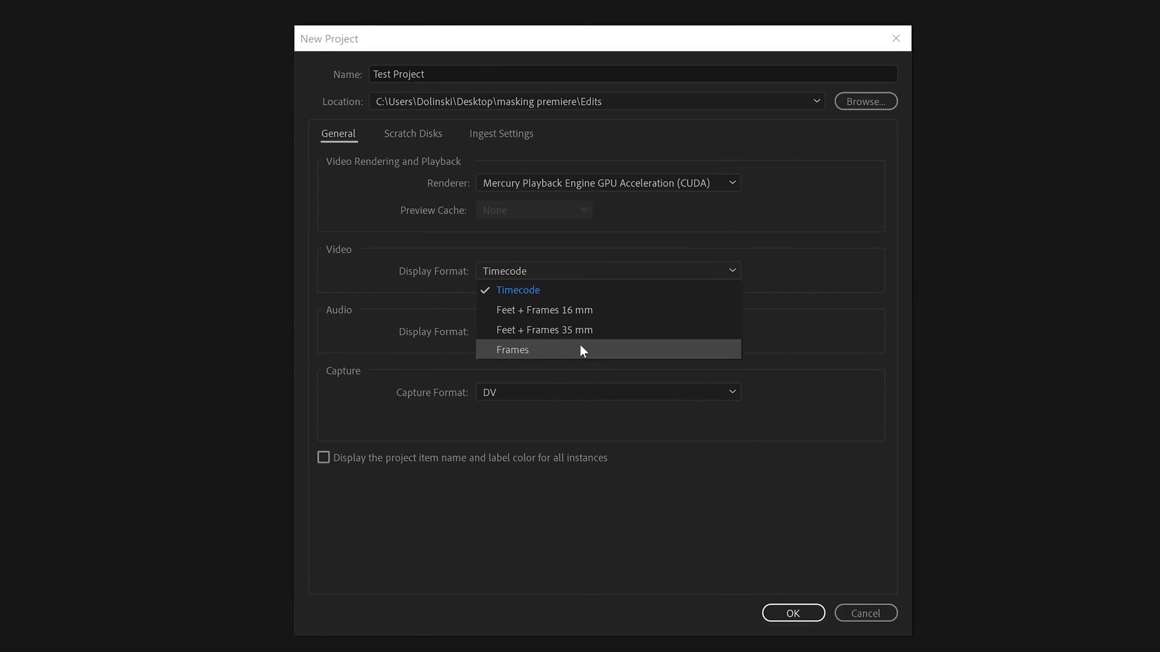
pyautogui.click(546, 291)
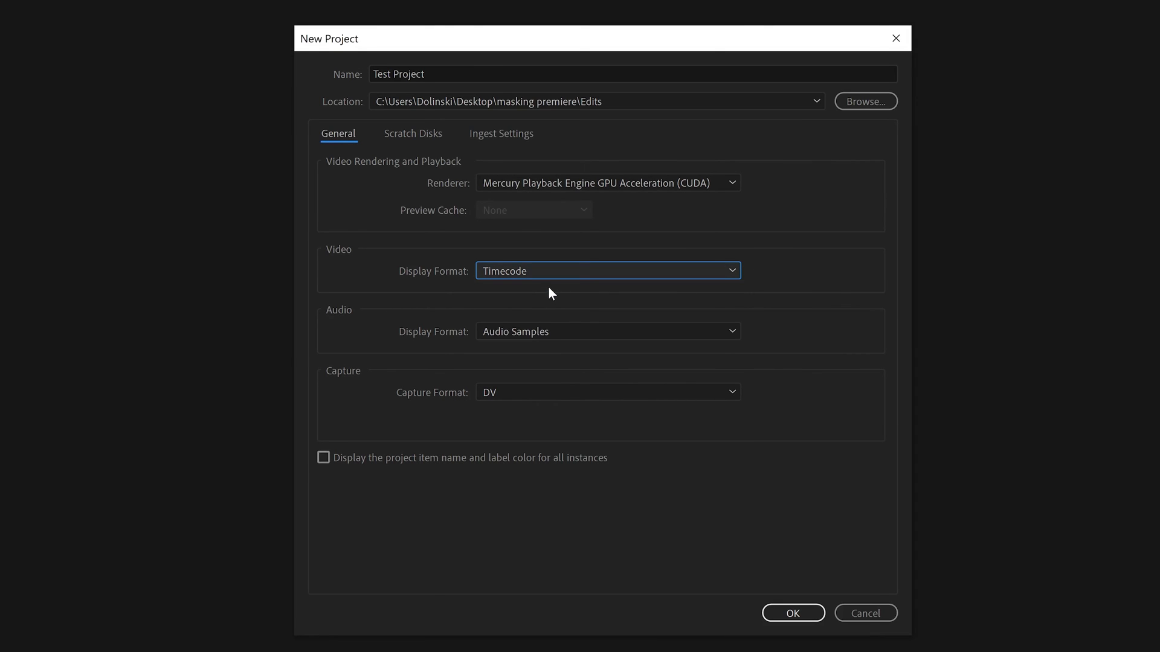
pyautogui.click(730, 334)
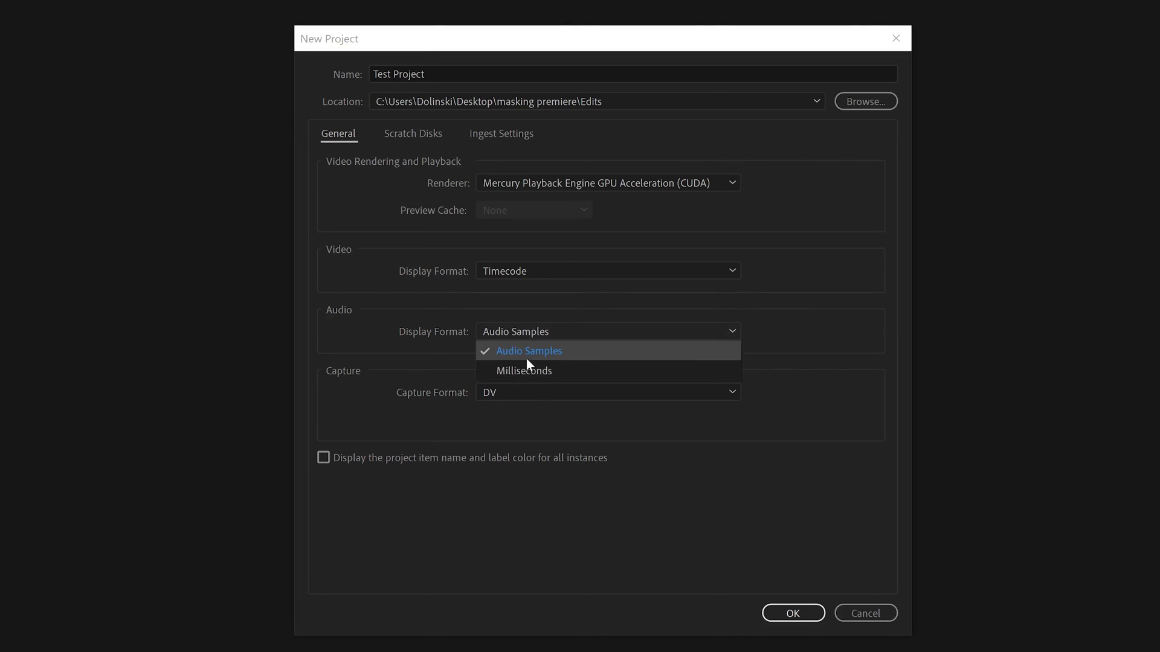
pyautogui.click(547, 351)
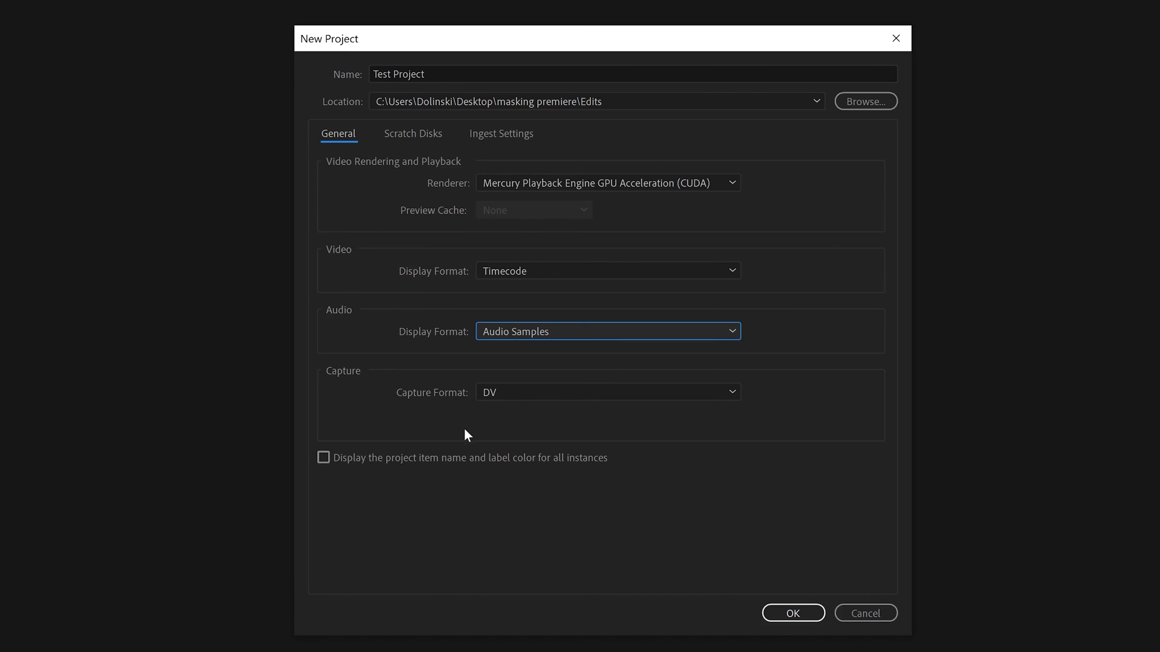
pyautogui.click(789, 616)
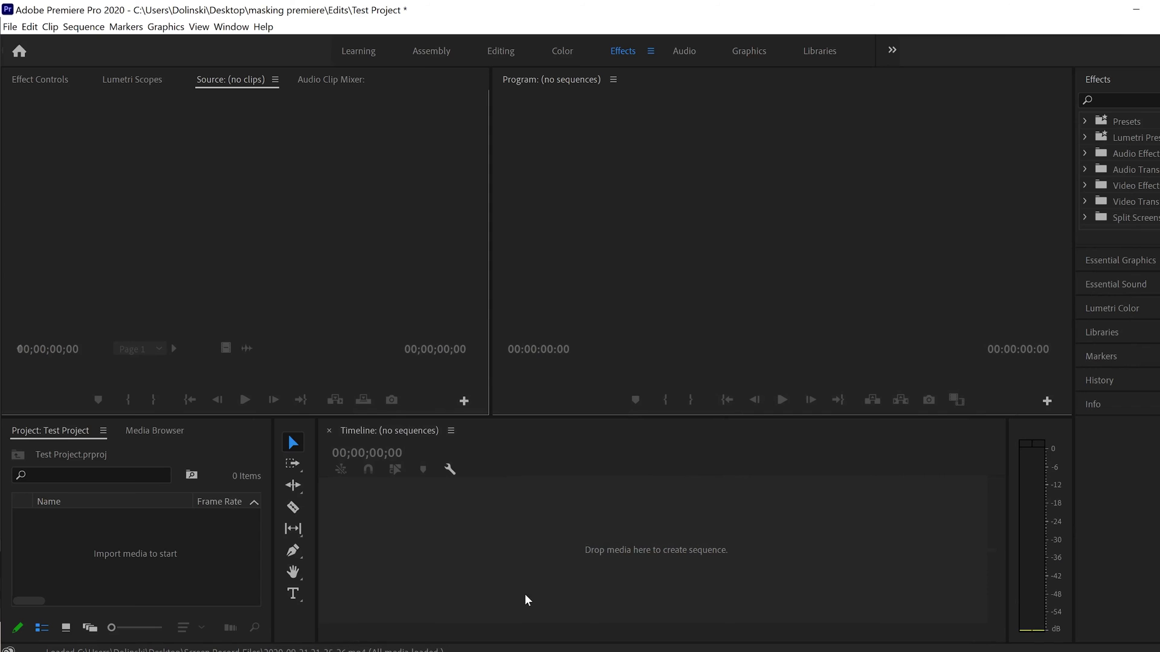
# Open the Import window from the File menu and marquee-select two recorded clips.
pyautogui.click(10, 27)
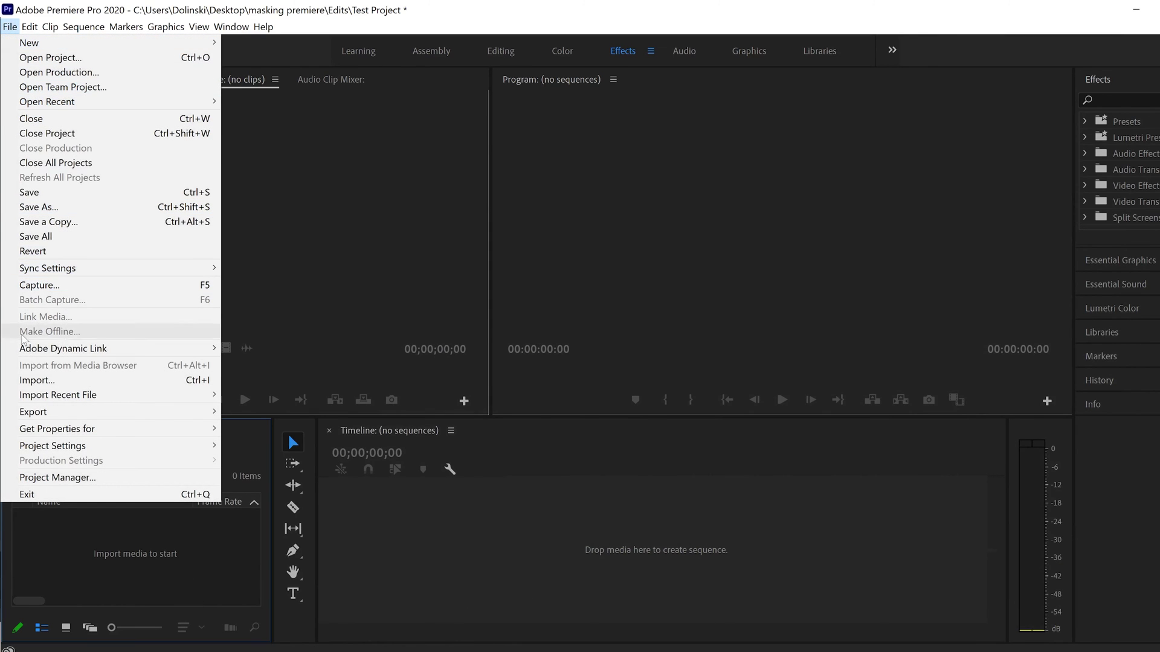
pyautogui.click(37, 380)
pyautogui.moveTo(830, 209); pyautogui.dragTo(735, 160)
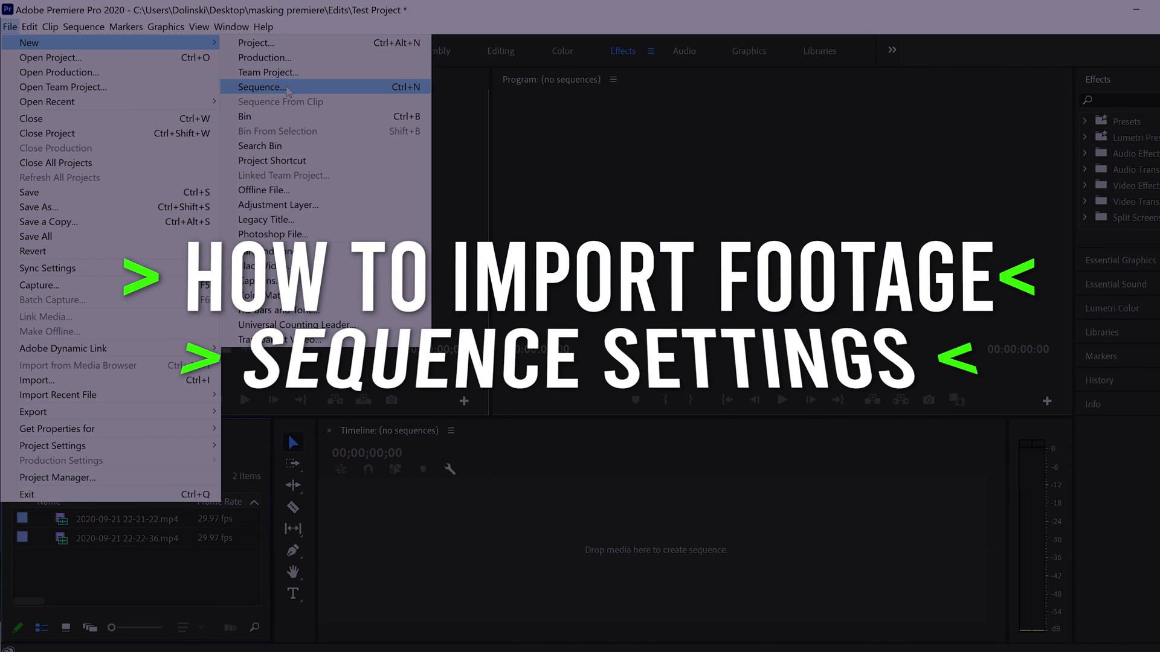
# Choose a new sequence from the File menu, then start another new project from the Home screen.
pyautogui.click(287, 87)
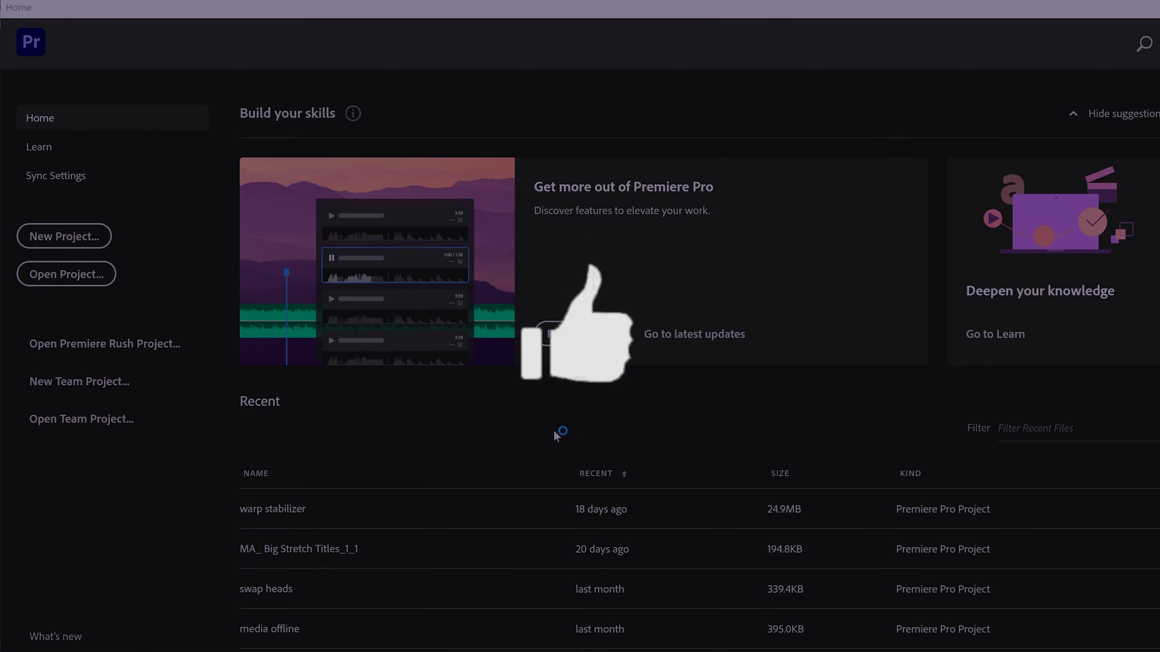
pyautogui.click(50, 237)
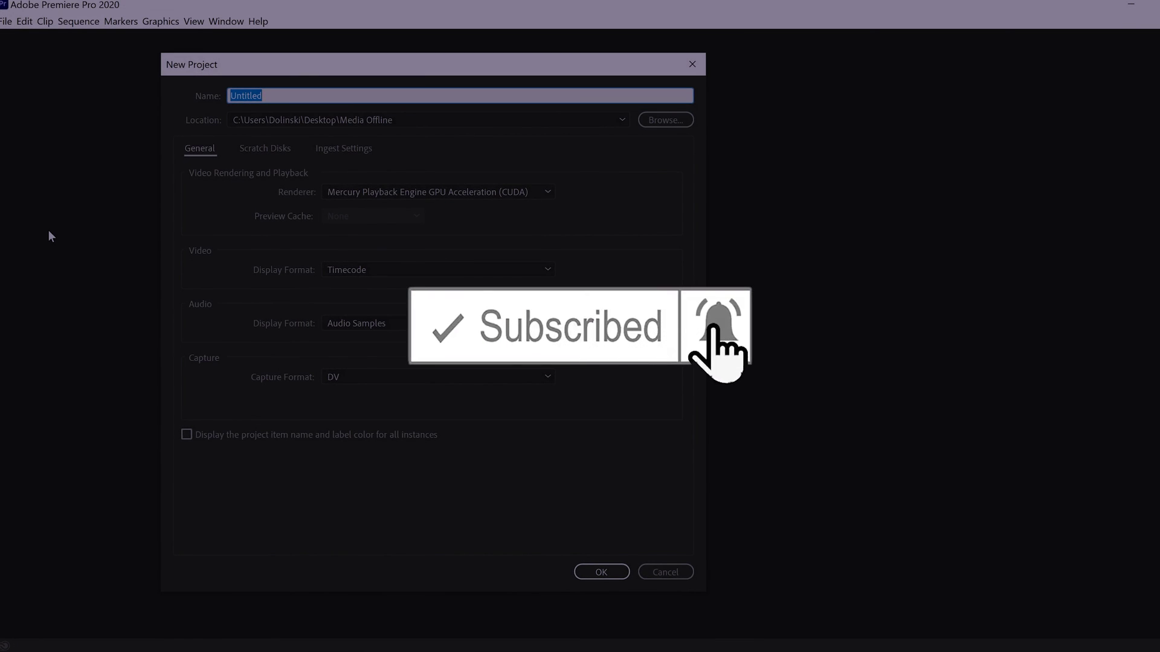